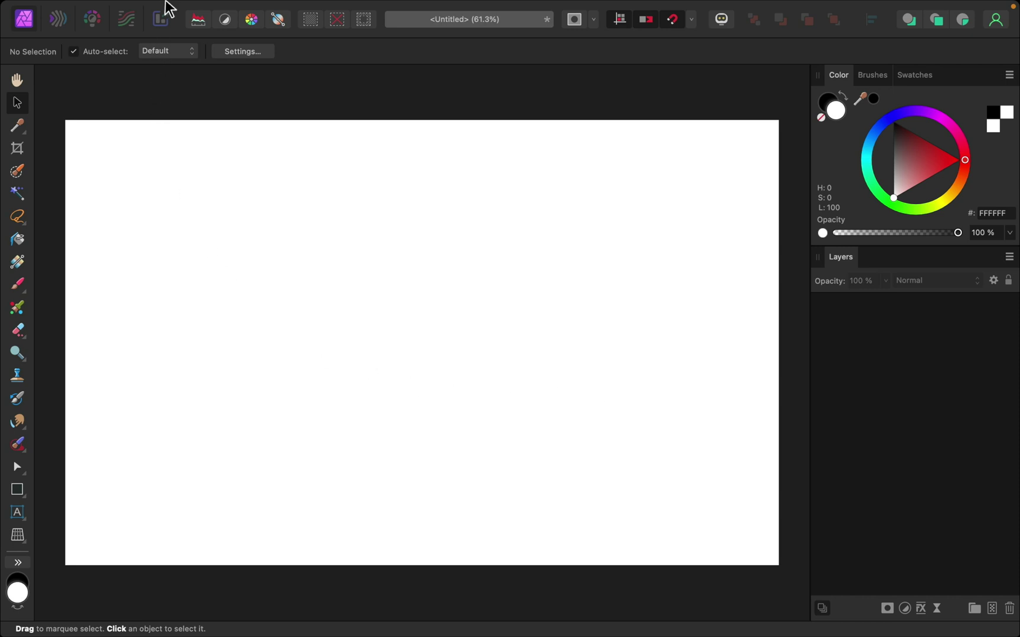
Load Elephant 1.jpg and Elephant 2.jpg for placing via File > Place.
left_click(143, 7)
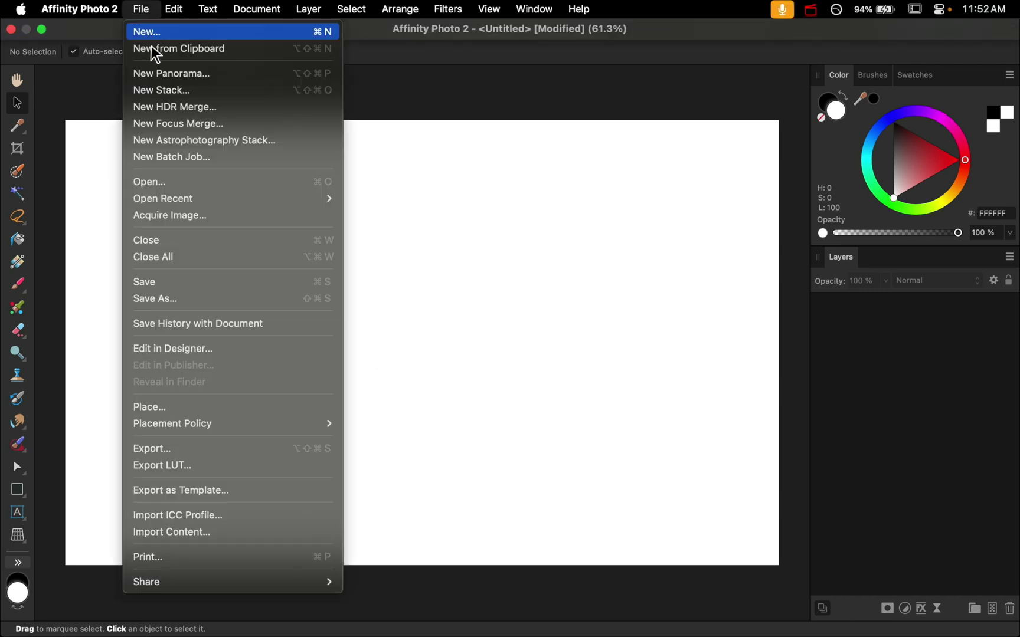
left_click(210, 405)
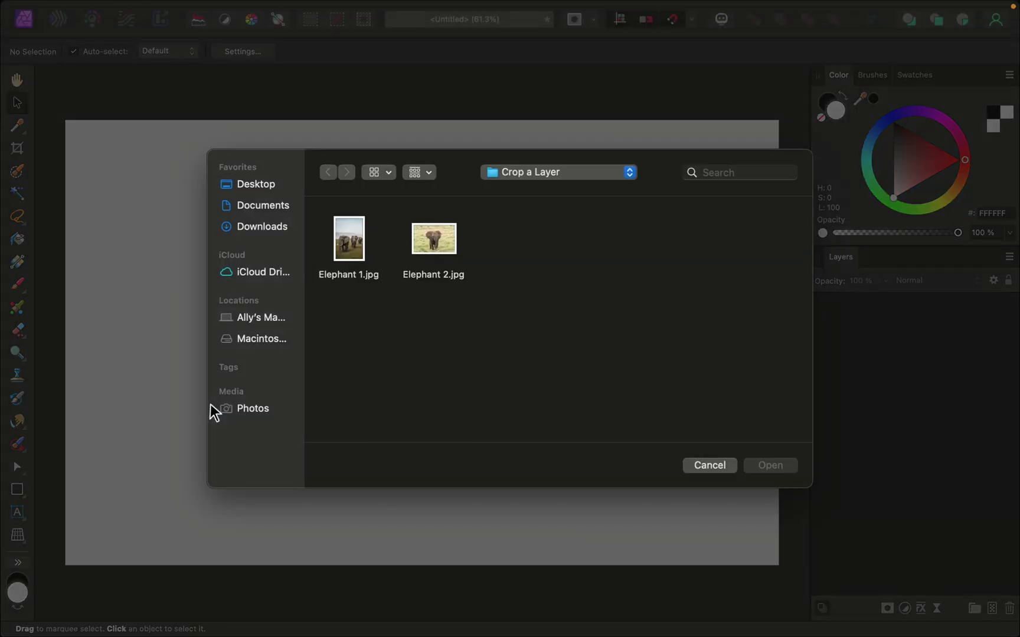
left_click_drag(346, 326, 446, 252)
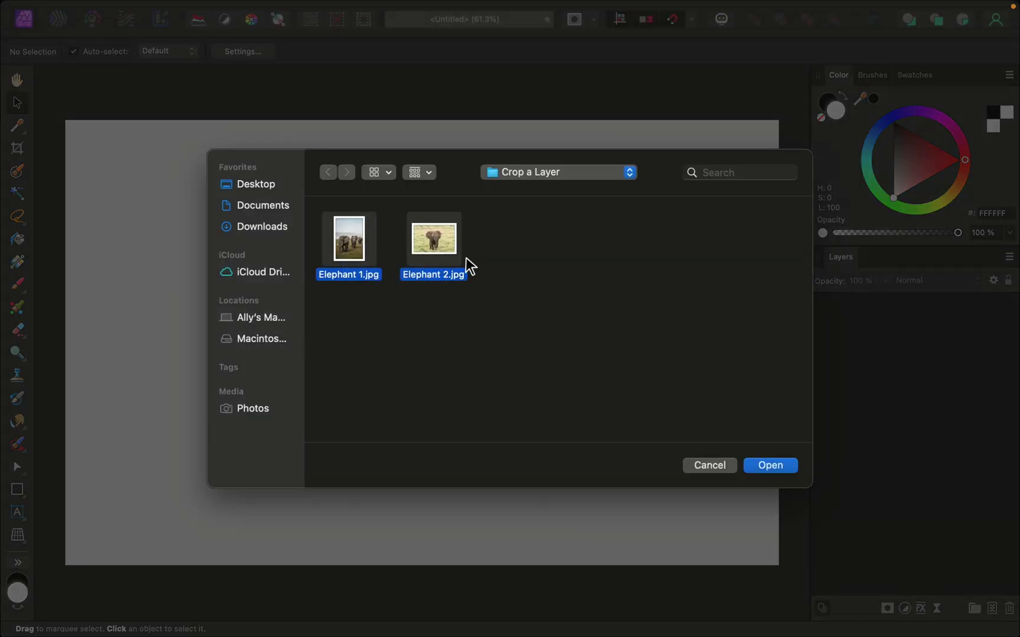
left_click(767, 466)
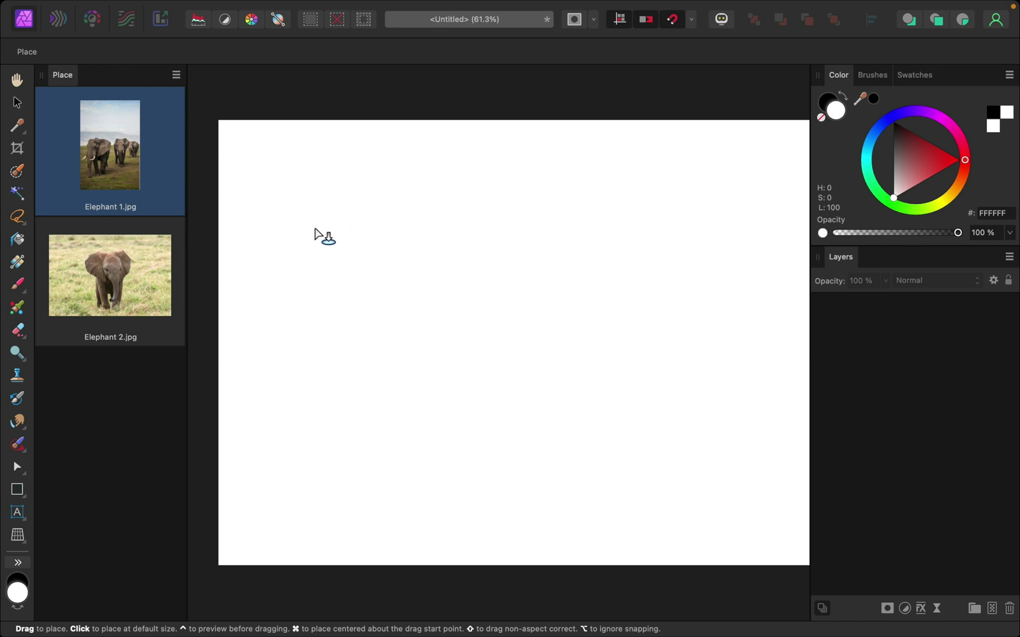
Place Elephant 1.jpg on the canvas's left and Elephant 2.jpg to its right.
left_click_drag(246, 148, 539, 501)
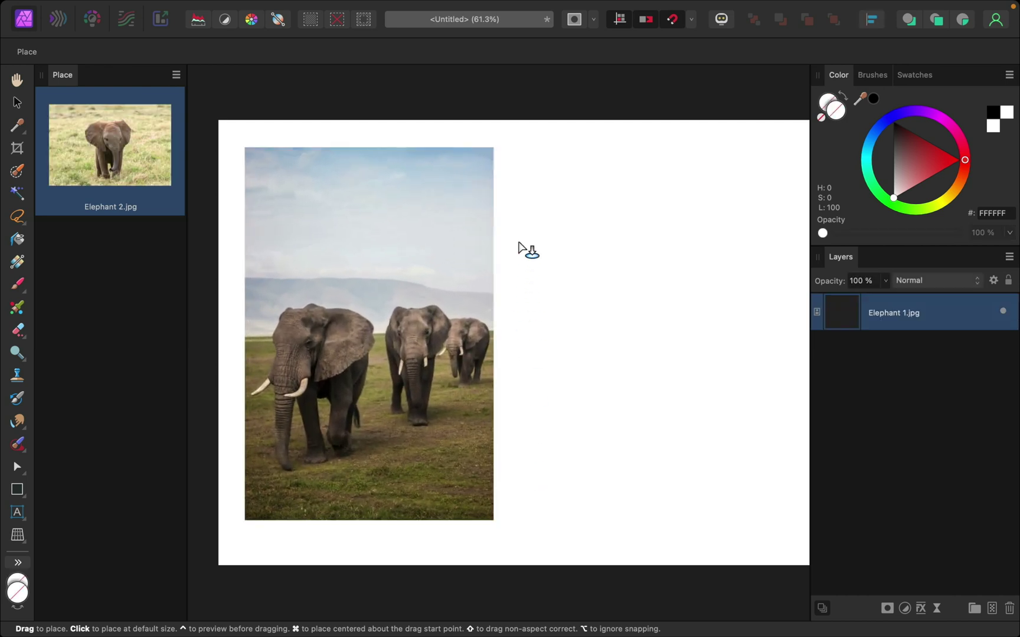
left_click_drag(515, 230, 767, 472)
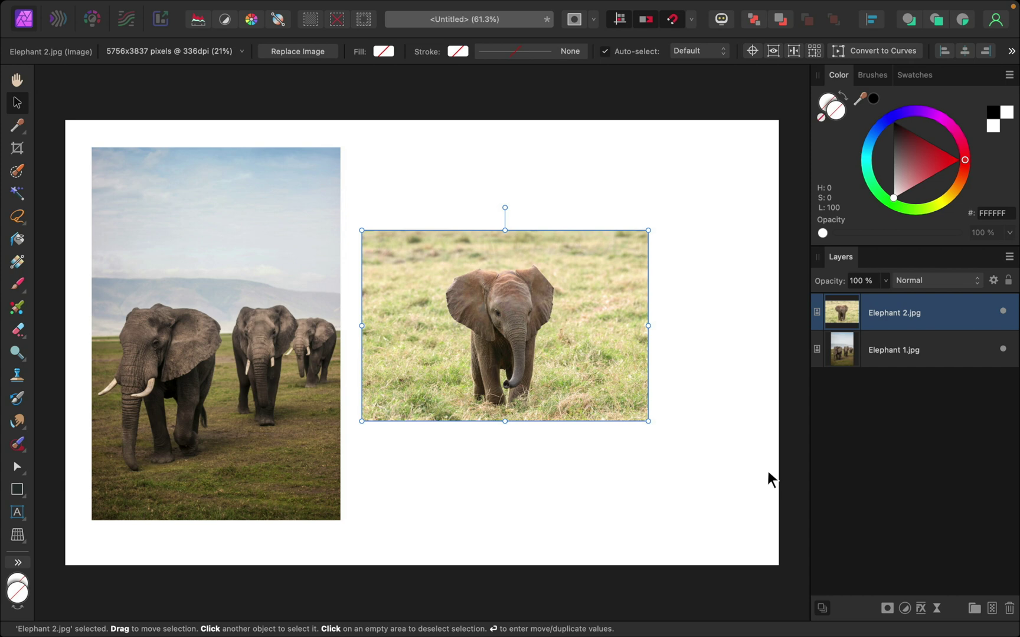
Draw a rectangle over the herd photo and clip Elephant 1.jpg inside it.
left_click(17, 489)
left_click_drag(106, 273, 296, 456)
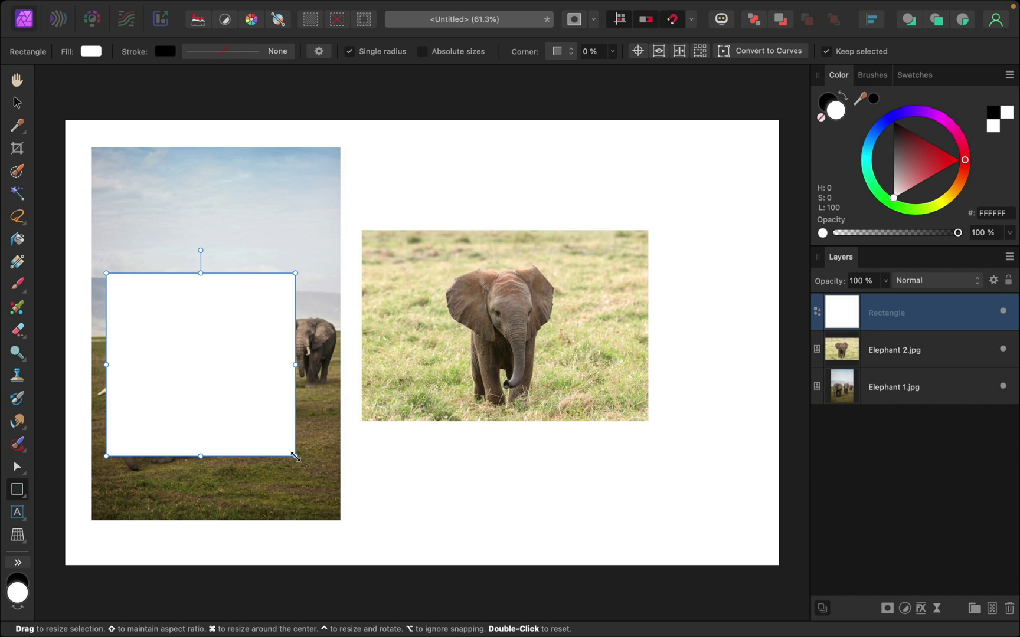
left_click(908, 403)
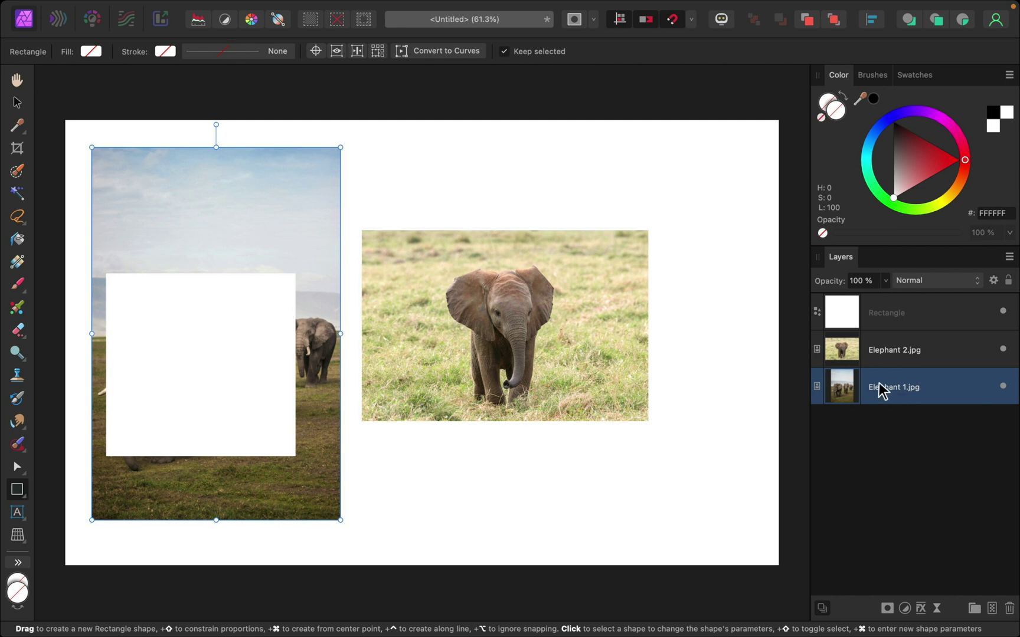
left_click_drag(880, 391, 894, 316)
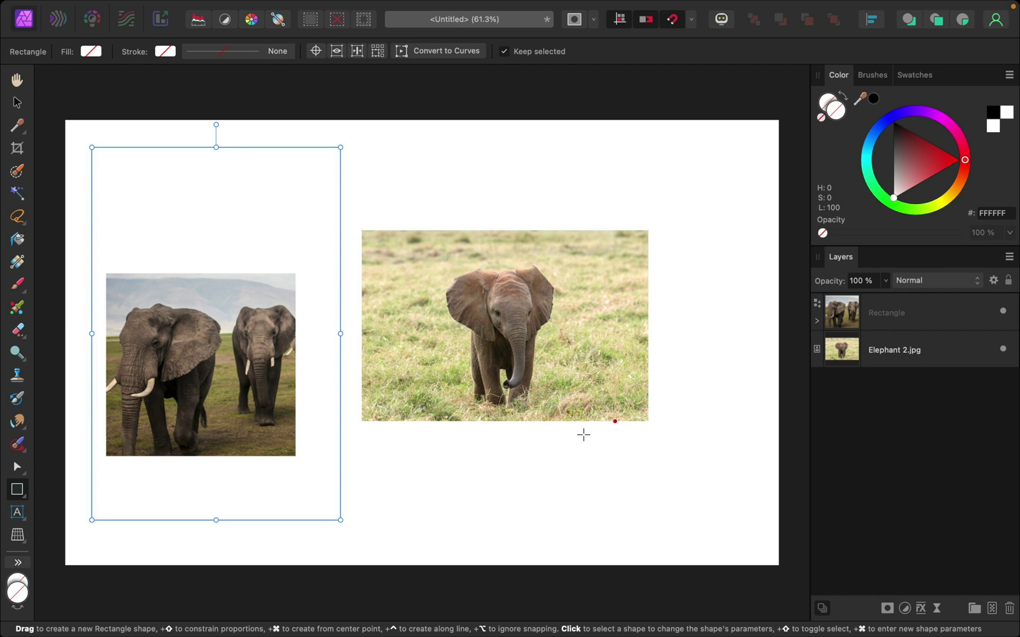
left_click(502, 463)
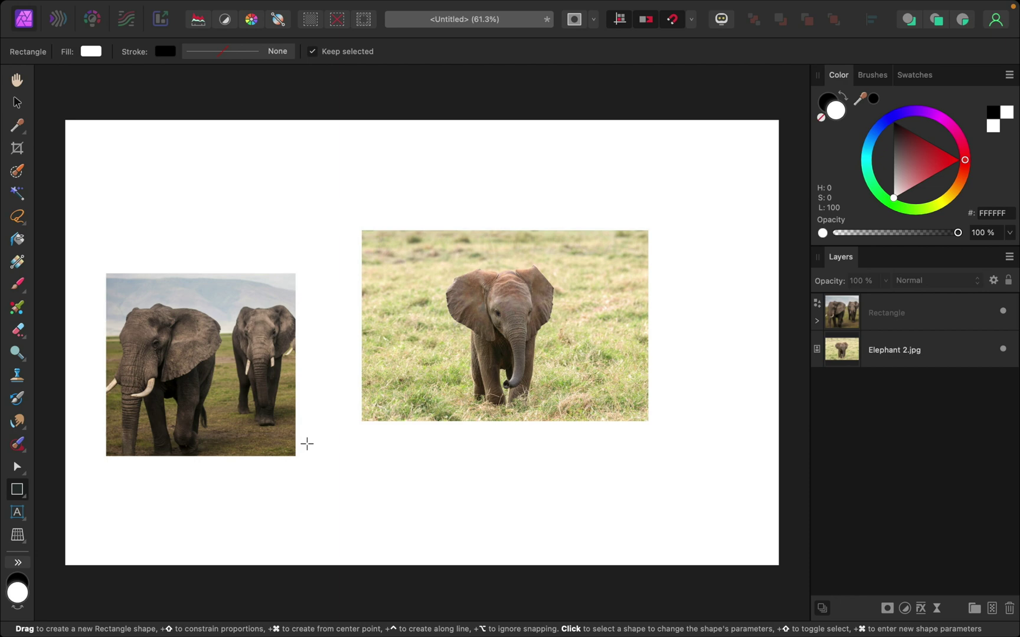
Move the herd crop up, enlarge it, then shift it down and left.
left_click(18, 104)
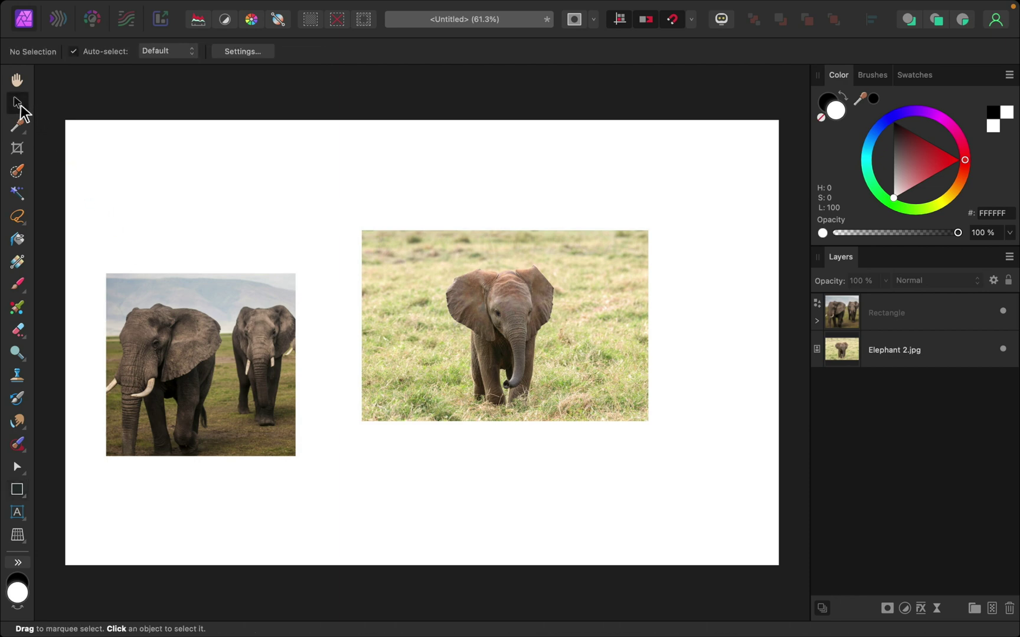
left_click(211, 340)
left_click_drag(211, 341, 235, 311)
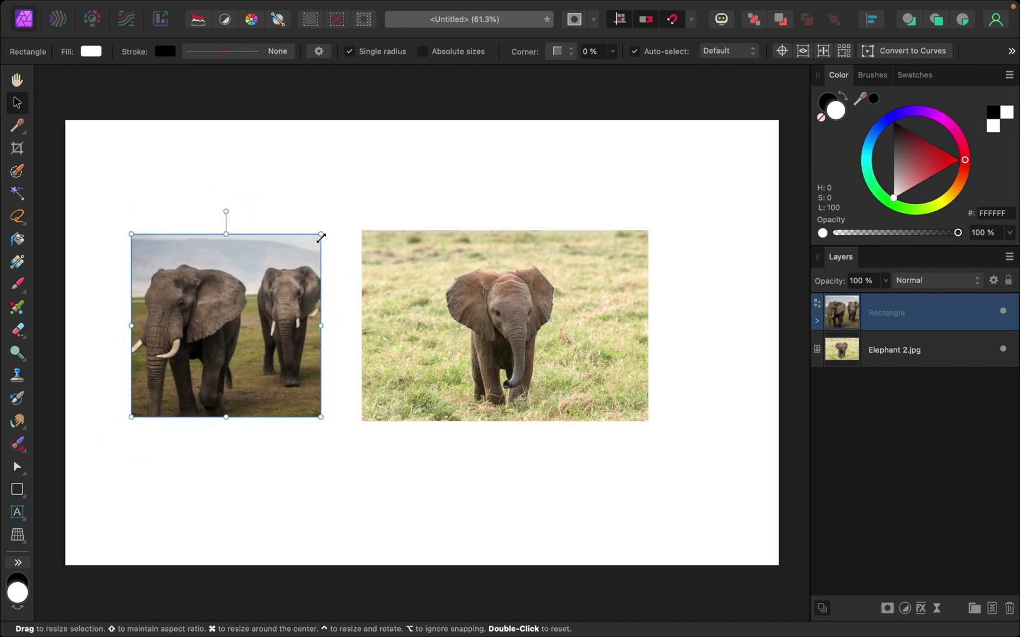
left_click_drag(321, 238, 439, 233)
left_click_drag(284, 291, 258, 324)
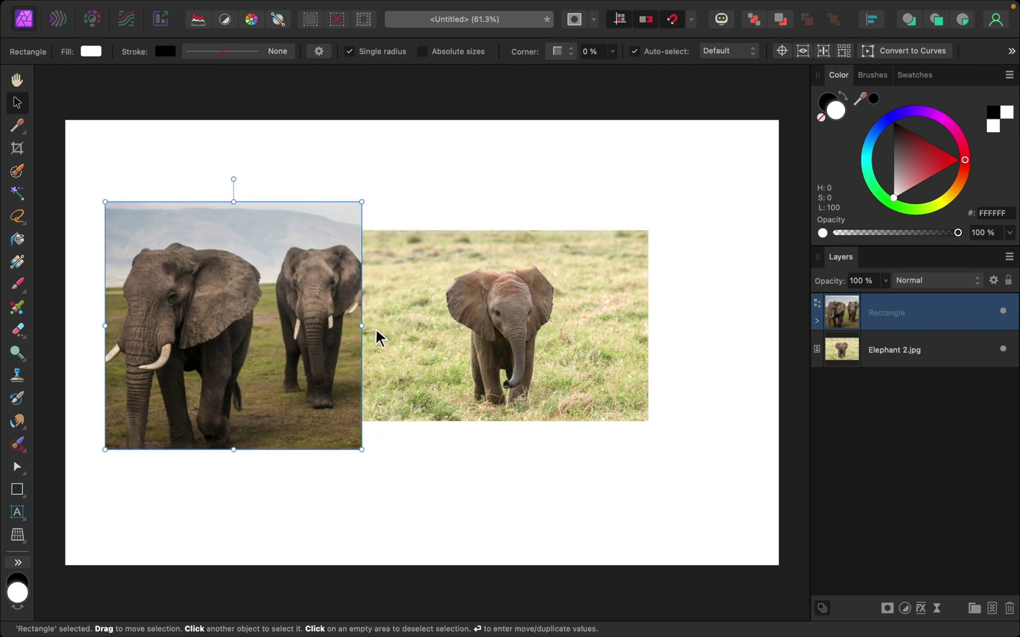
Widen the herd crop rightward, trim its top and bottom, and align its top with the baby photo.
left_click_drag(362, 326, 422, 325)
left_click_drag(264, 198, 264, 237)
left_click_drag(264, 449, 264, 431)
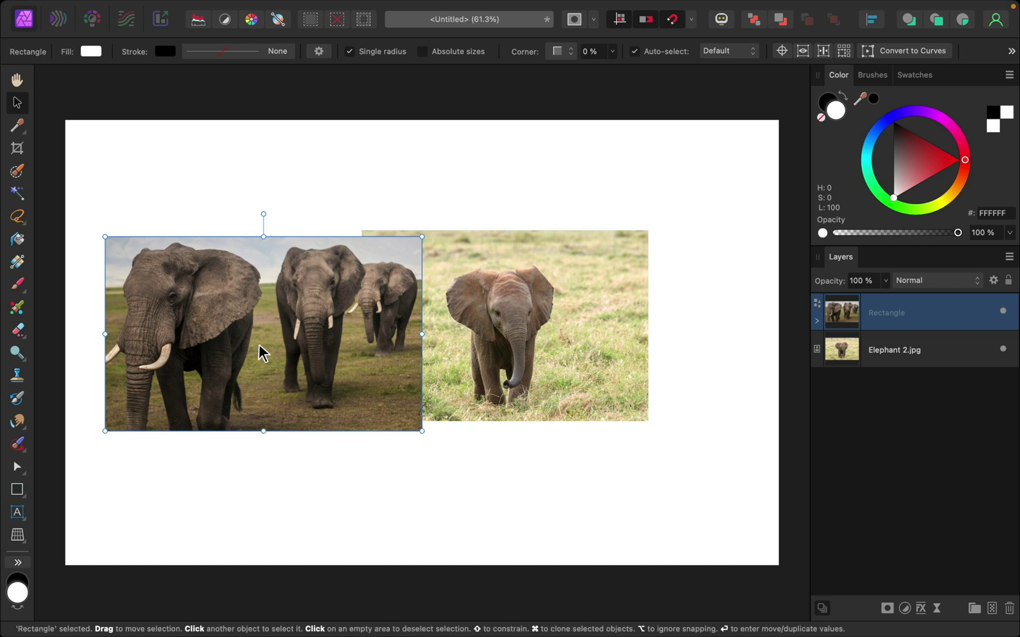
mouse_move(259, 346)
left_mouse_down()
mouse_move(281, 351)
mouse_move(269, 339)
mouse_move(279, 344)
mouse_move(271, 352)
mouse_move(304, 308)
mouse_move(260, 257)
mouse_move(211, 325)
mouse_move(269, 429)
mouse_move(333, 293)
mouse_move(239, 282)
mouse_move(262, 373)
mouse_move(258, 319)
mouse_move(256, 346)
left_mouse_up()
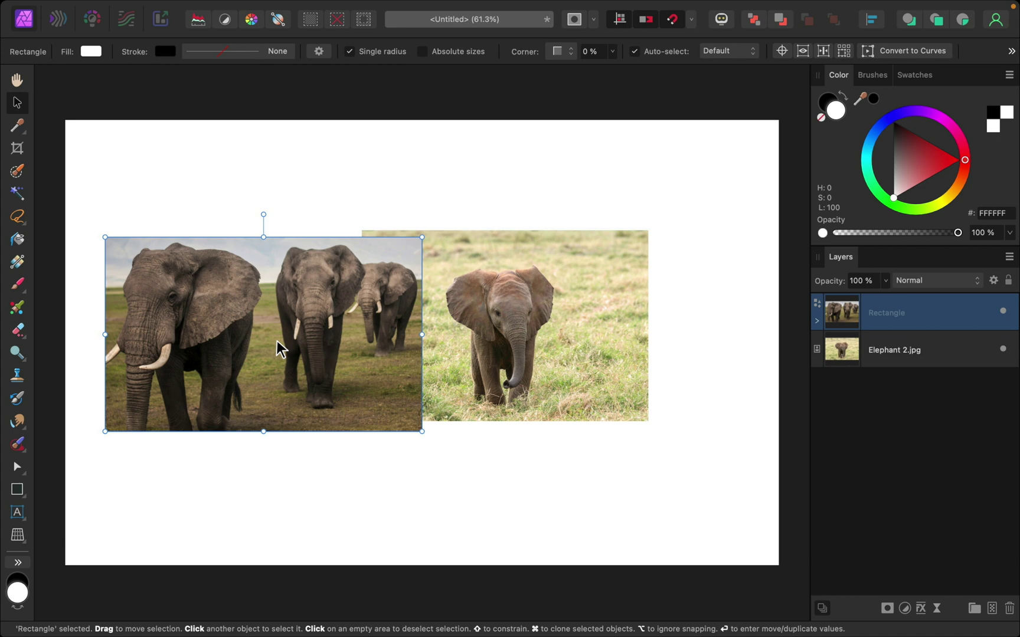
Enlarge and reposition the nested Elephant 1.jpg so the two front elephants fill the rectangle.
left_click(817, 323)
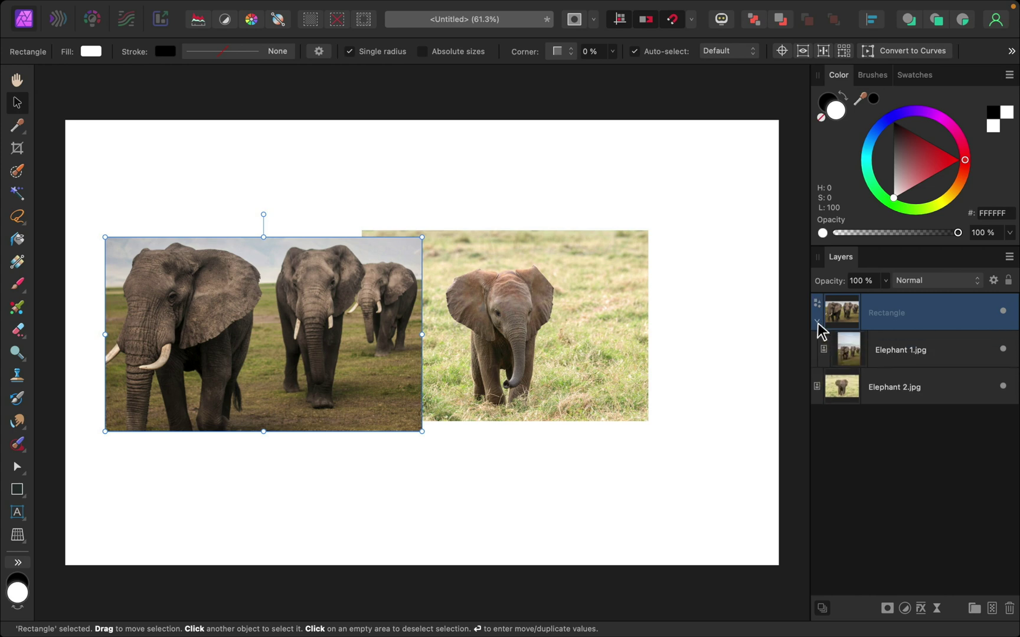
left_click(918, 358)
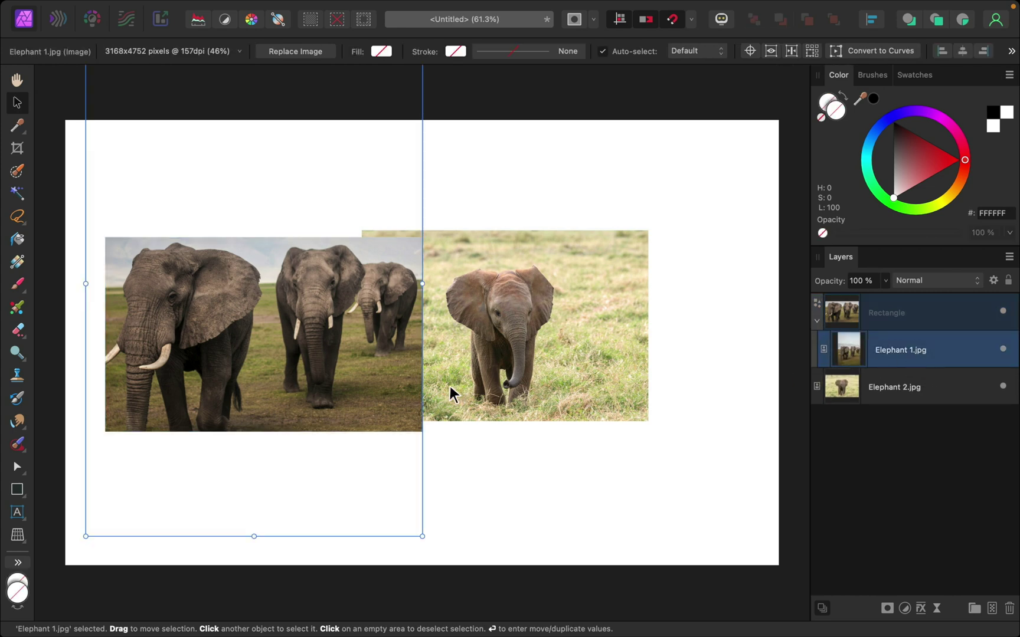
left_click_drag(422, 537, 543, 555)
left_click_drag(366, 428, 372, 398)
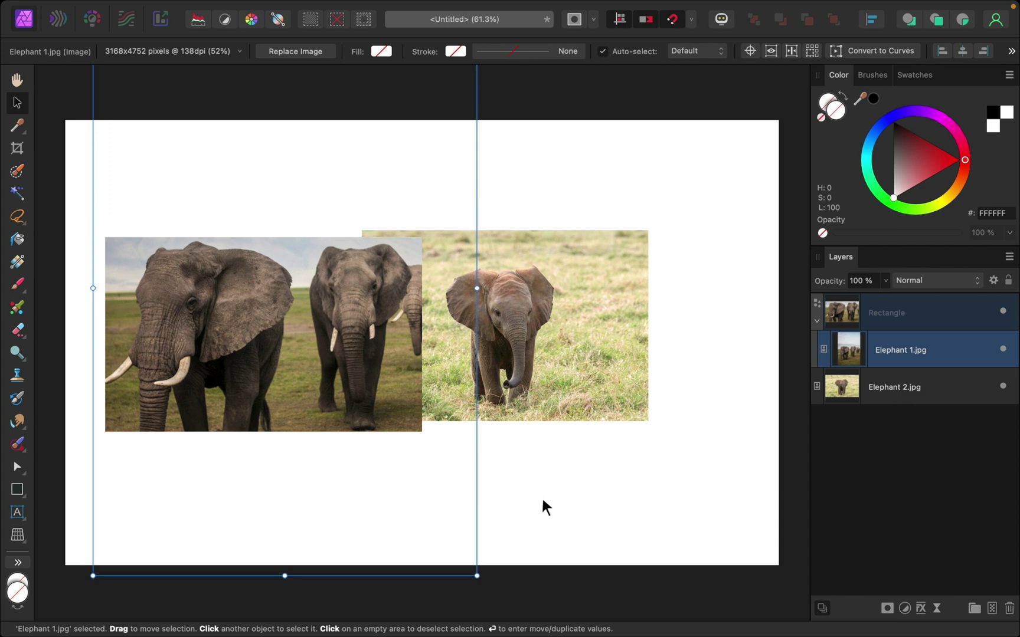
left_click(542, 501)
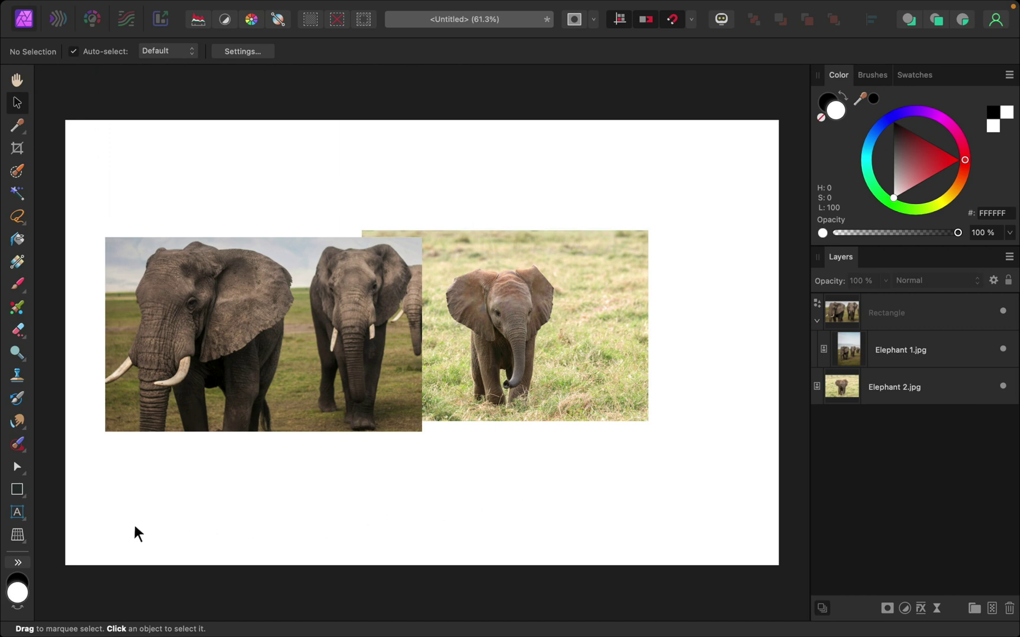
Draw a 735.3 px white circle over the baby elephant with the Ellipse Tool.
left_click(25, 499)
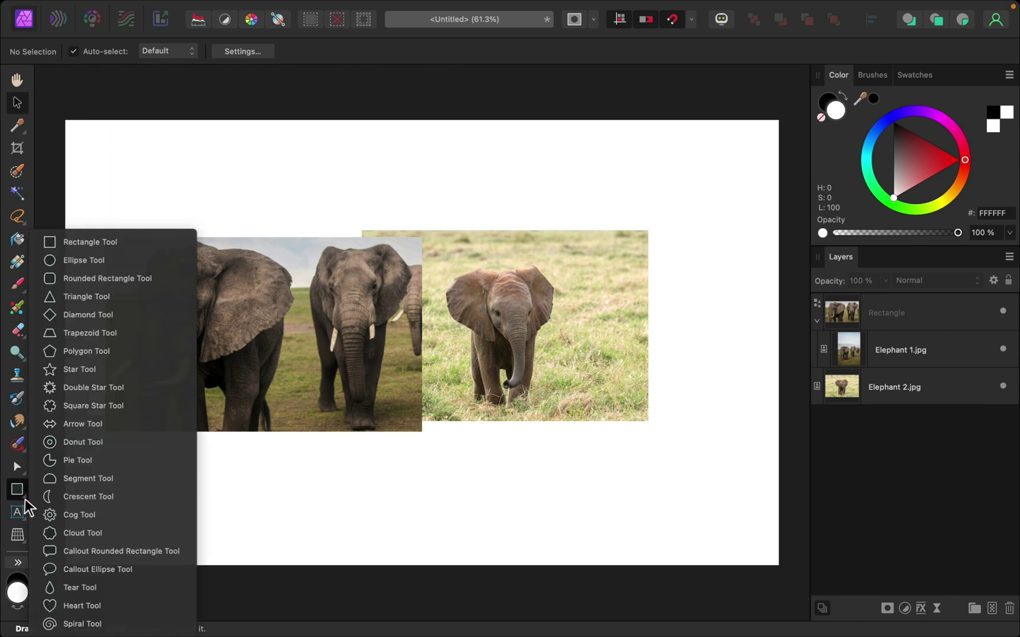
left_click(124, 265)
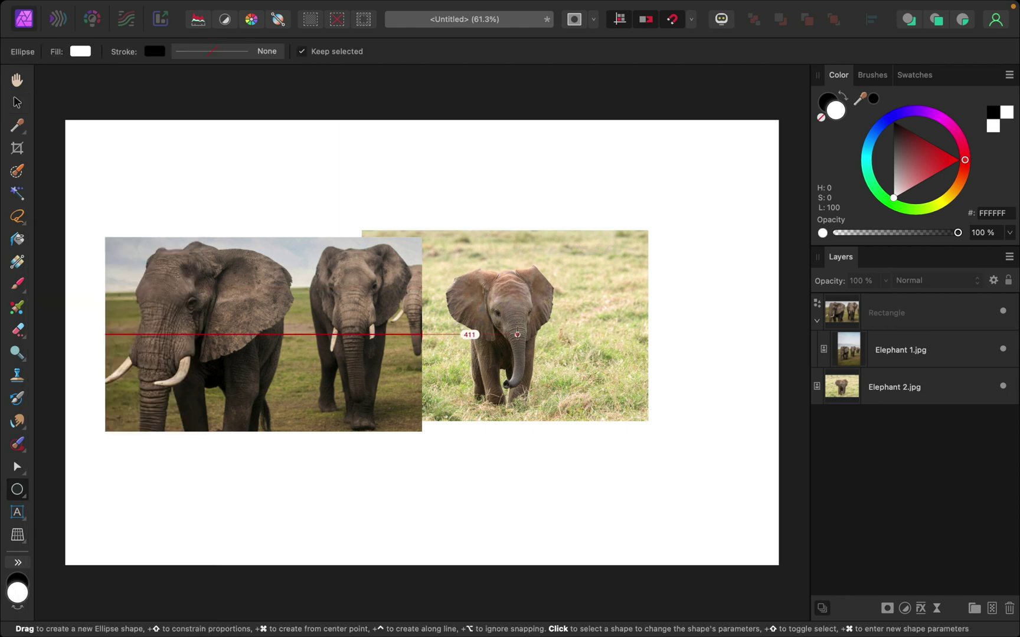
left_click_drag(432, 250, 647, 369)
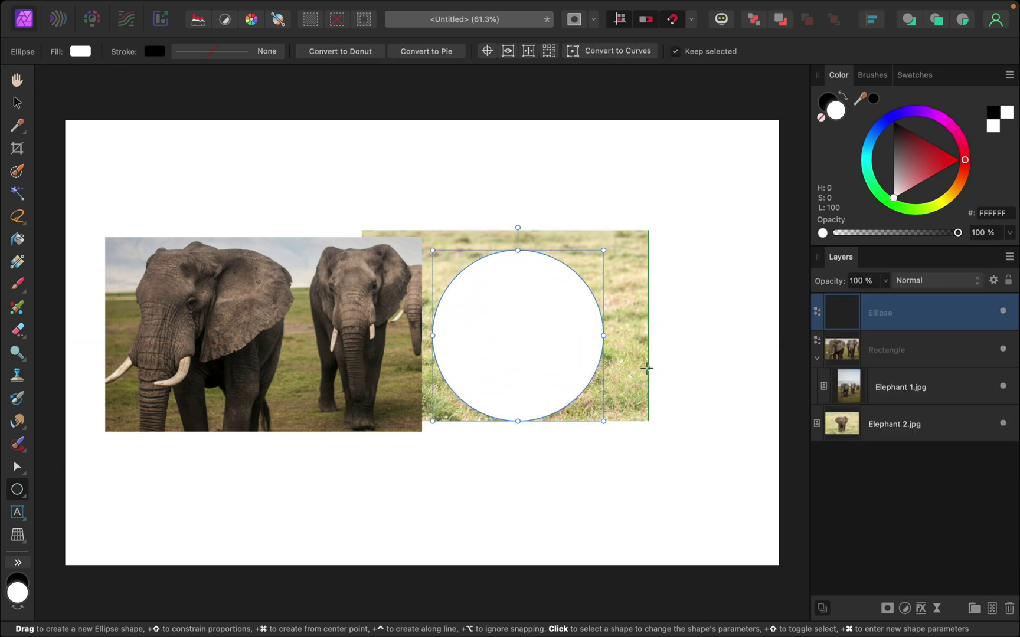
Clip Elephant 2.jpg into the Ellipse layer and nudge the baby elephant to centre it.
left_click(887, 435)
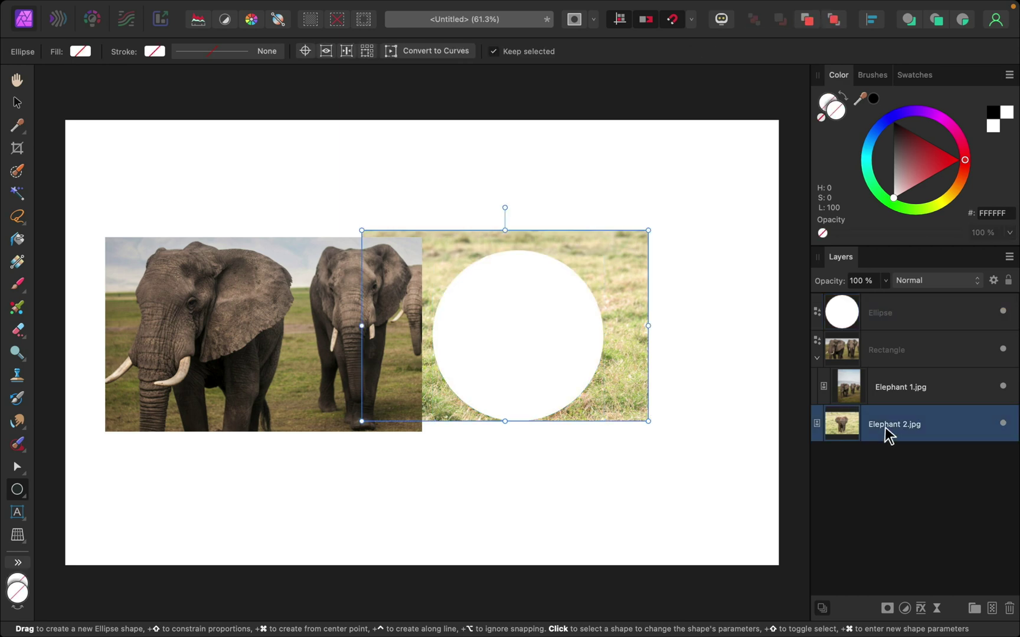
left_click_drag(888, 435, 890, 317)
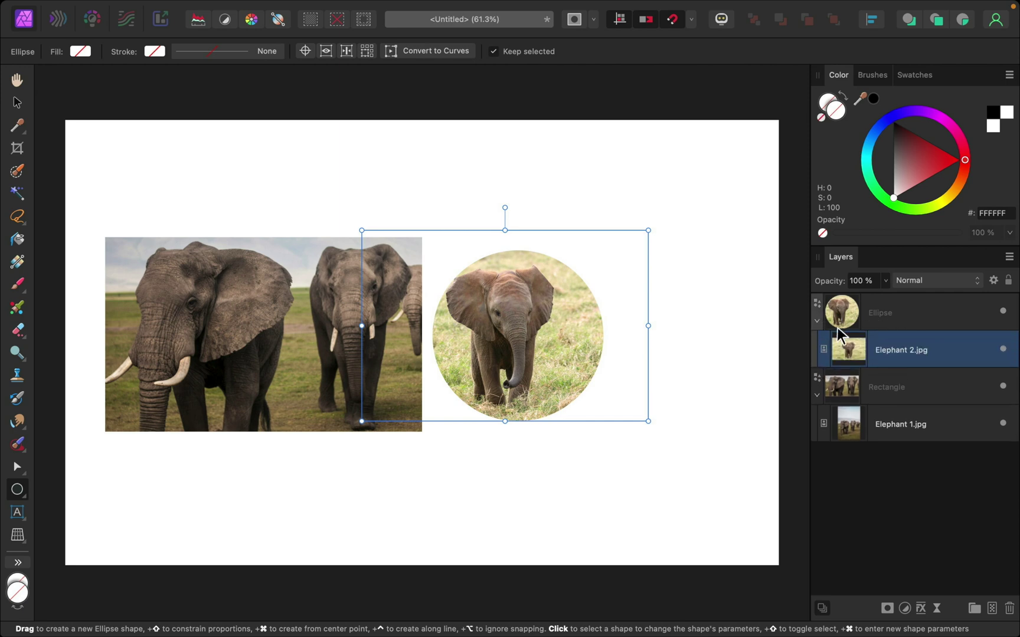
left_click(17, 103)
mouse_move(548, 347)
left_mouse_down()
mouse_move(563, 343)
mouse_move(562, 356)
left_mouse_up()
Move the circular crop right and enlarge it, leaving a gap beside the herd crop.
left_click(651, 482)
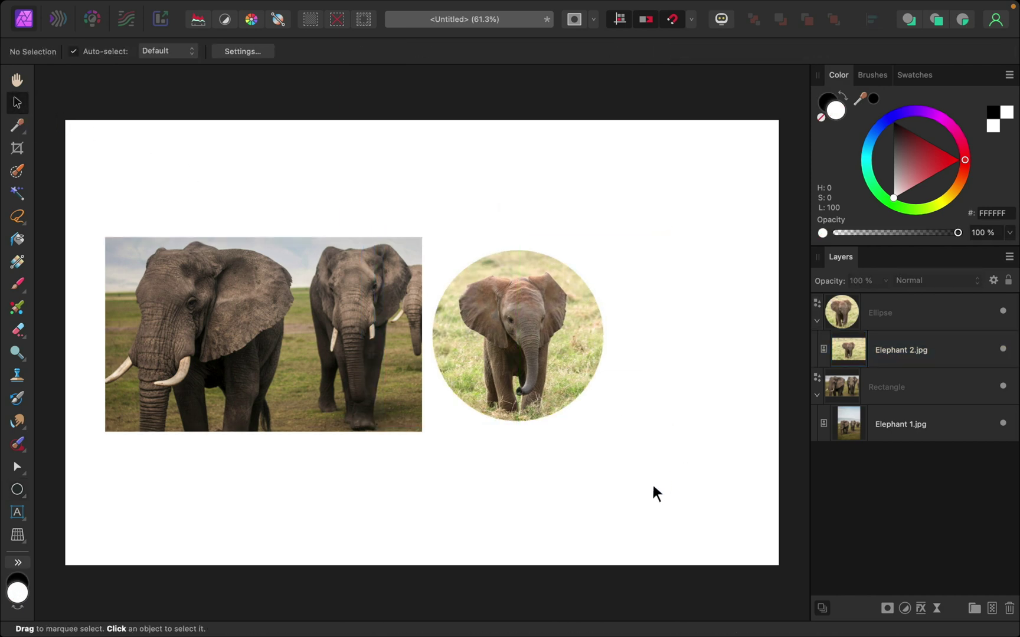
left_click(865, 317)
left_click_drag(541, 334, 606, 335)
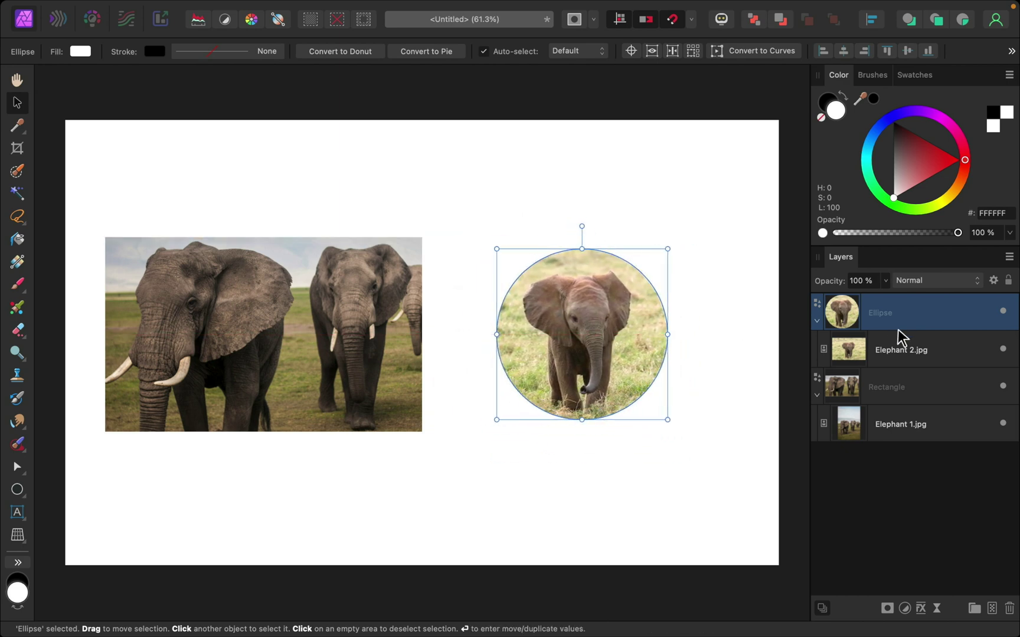
left_click_drag(666, 419, 639, 373)
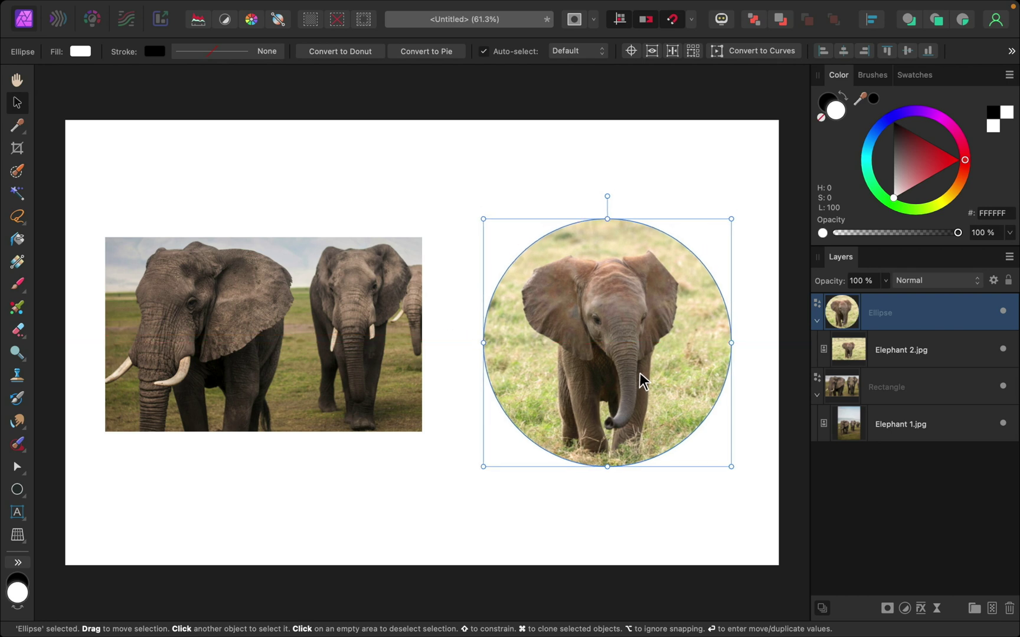
left_click(658, 530)
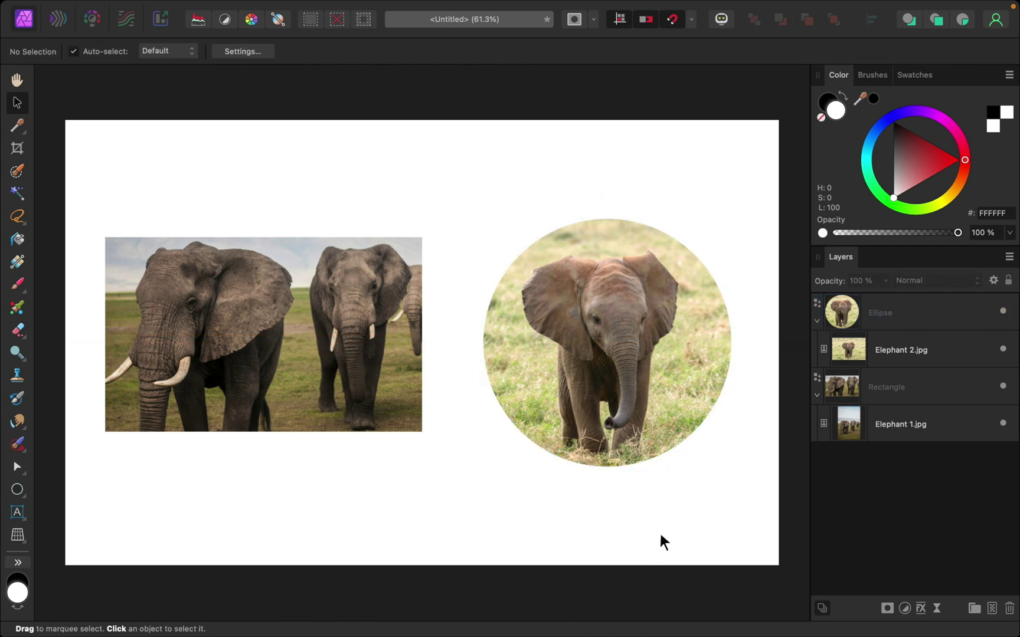